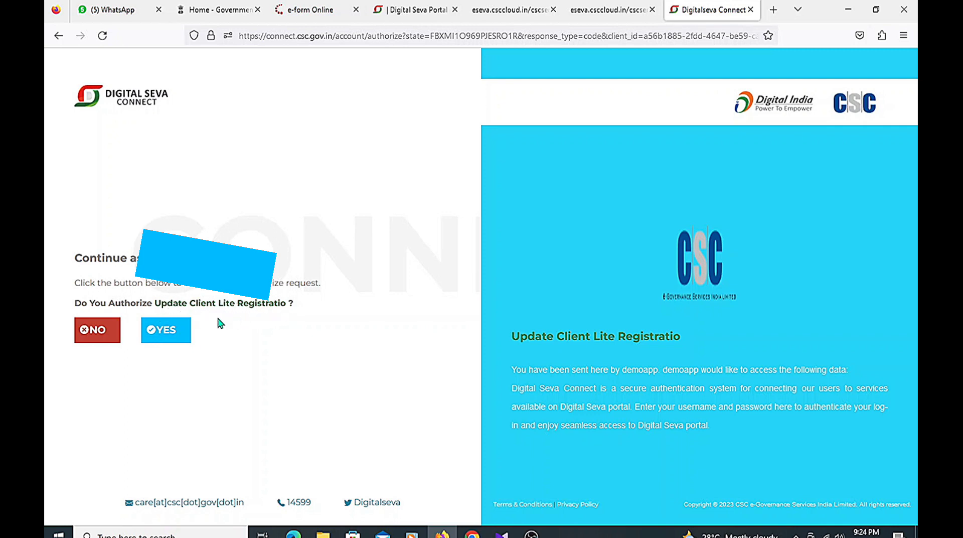
- Authorize the Update Client Lite Registration request and proceed from the CSC ID check to the VLE UCL registration form
{"action": "left_click", "coordinate": [173, 338]}
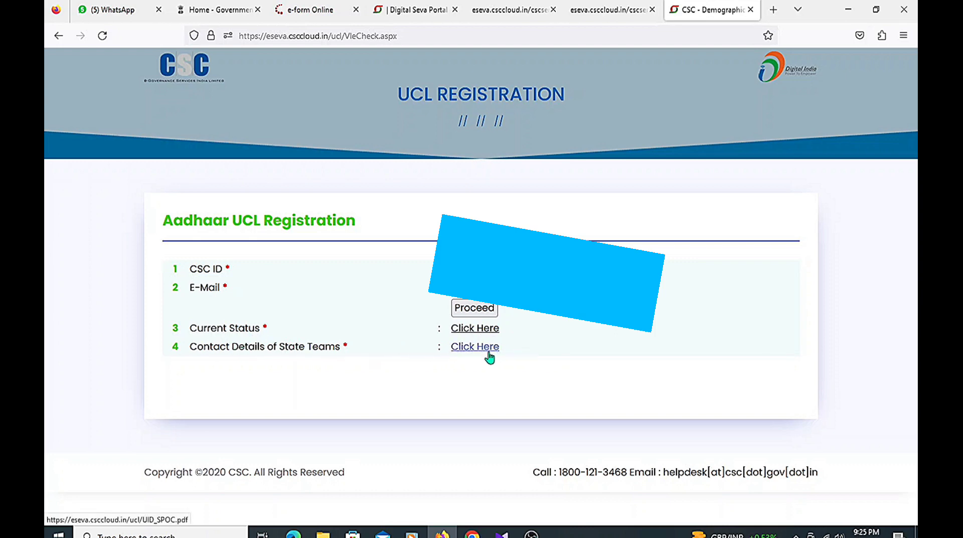
{"action": "left_click", "coordinate": [474, 311]}
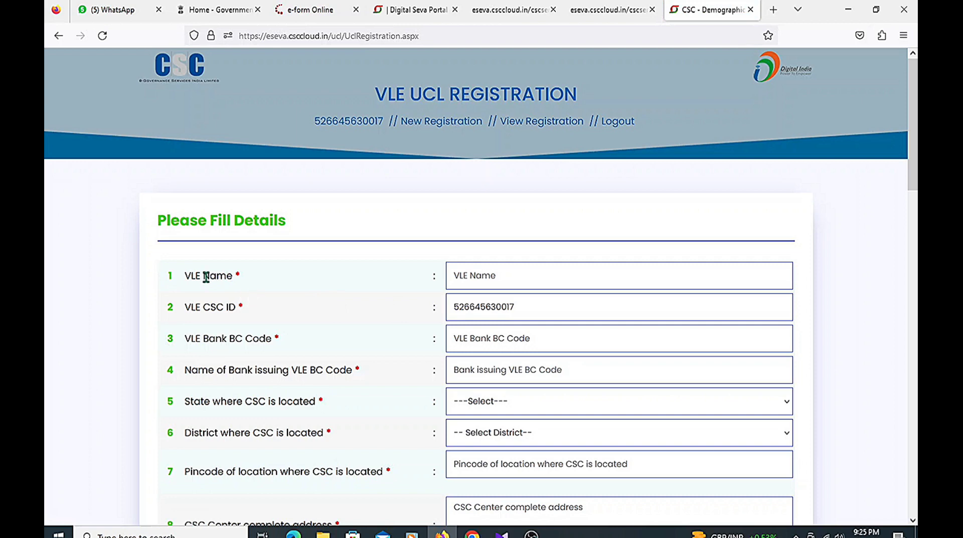
- Examine the VLE Name, VLE Bank BC Code and issuing bank name fields of the registration form
{"action": "left_click_drag", "start_coordinate": [188, 275], "coordinate": [247, 277]}
{"action": "left_click", "coordinate": [534, 274]}
{"action": "left_click_drag", "start_coordinate": [185, 338], "coordinate": [277, 338]}
{"action": "left_click", "coordinate": [481, 339]}
{"action": "left_click_drag", "start_coordinate": [275, 341], "coordinate": [184, 332]}
{"action": "left_click_drag", "start_coordinate": [280, 338], "coordinate": [267, 335]}
{"action": "left_click", "coordinate": [483, 336]}
{"action": "scroll", "coordinate": [472, 338], "scroll_direction": "down", "scroll_amount": 2}
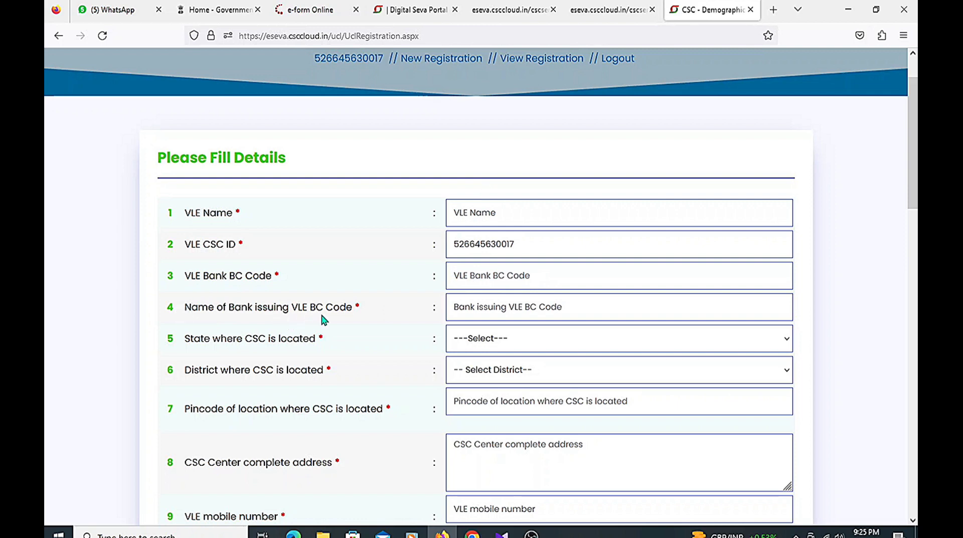
{"action": "left_click", "coordinate": [490, 311]}
- Set the CSC location to the state MIZORAM and the district SERCHHIP
{"action": "left_click", "coordinate": [490, 341]}
{"action": "scroll", "coordinate": [554, 219], "scroll_direction": "down", "scroll_amount": 5}
{"action": "scroll", "coordinate": [554, 191], "scroll_direction": "up", "scroll_amount": 5}
{"action": "scroll", "coordinate": [517, 127], "scroll_direction": "down", "scroll_amount": 3}
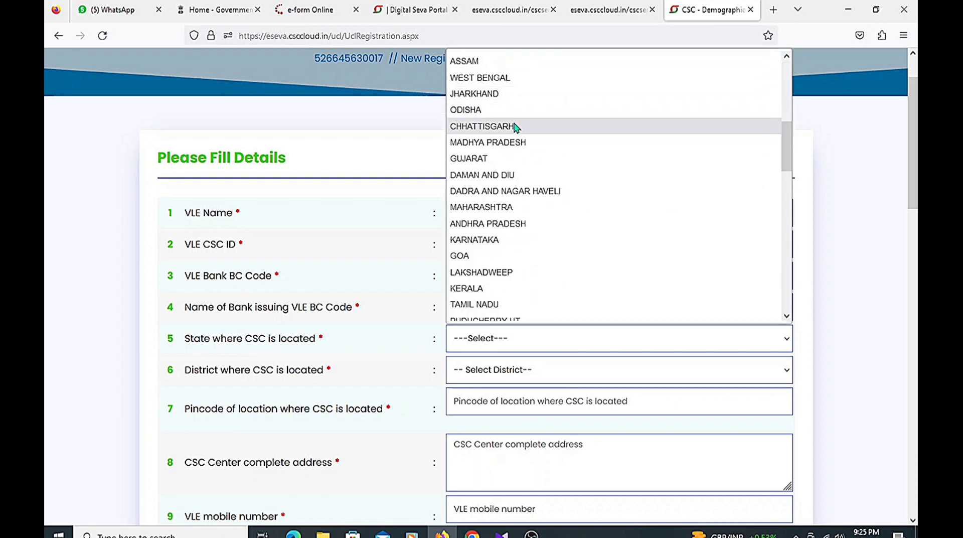
{"action": "scroll", "coordinate": [520, 145], "scroll_direction": "up", "scroll_amount": 3}
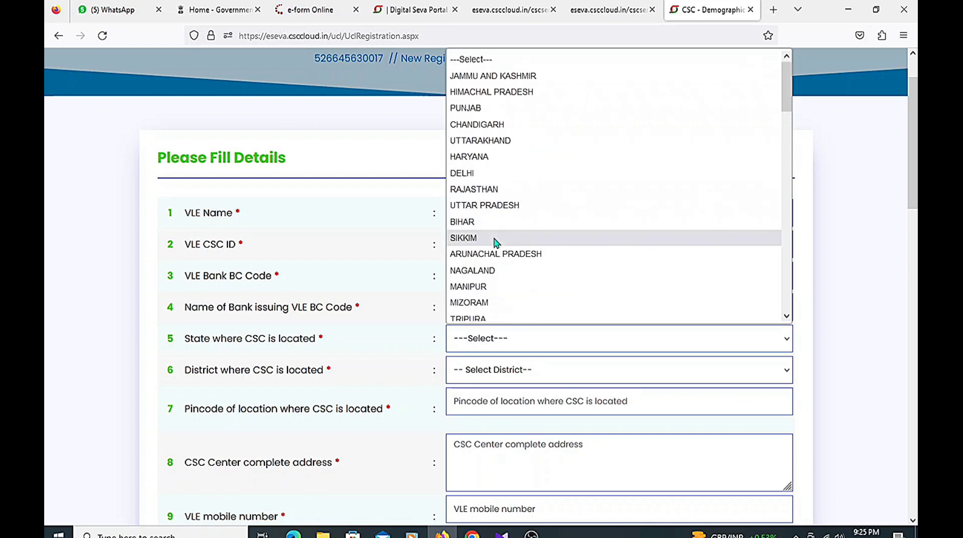
{"action": "scroll", "coordinate": [497, 230], "scroll_direction": "down", "scroll_amount": 1}
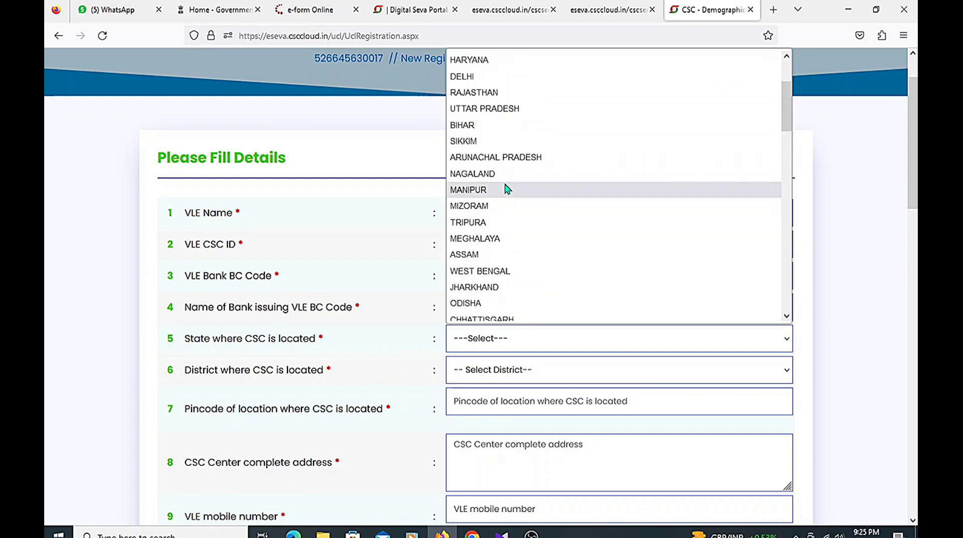
{"action": "left_click", "coordinate": [494, 207]}
{"action": "scroll", "coordinate": [484, 361], "scroll_direction": "down", "scroll_amount": 1}
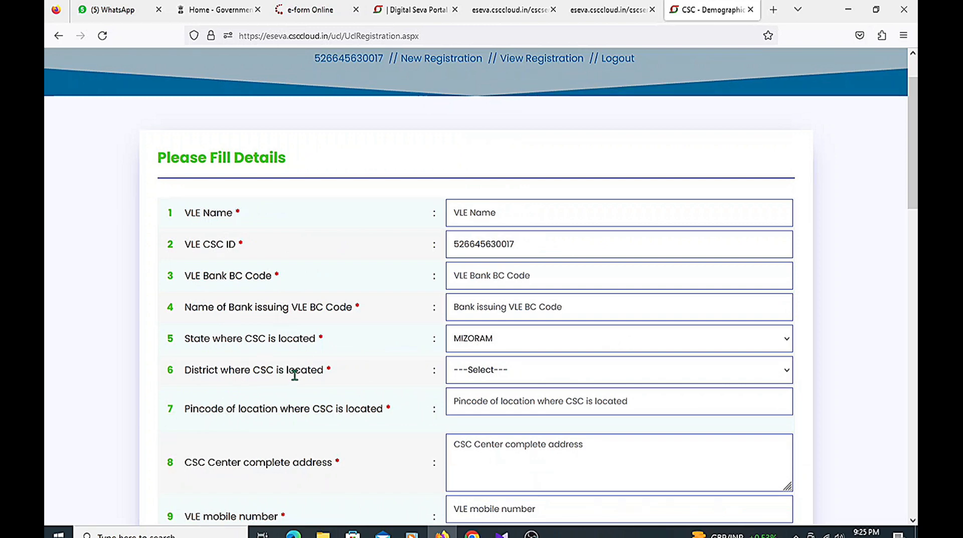
{"action": "left_click", "coordinate": [496, 377]}
{"action": "left_click", "coordinate": [527, 296]}
- Review the pincode, address and contact fields and the operator certificate, police verification, eAadhaar and mobile number requirements
{"action": "left_click", "coordinate": [521, 401]}
{"action": "scroll", "coordinate": [617, 452], "scroll_direction": "down", "scroll_amount": 3}
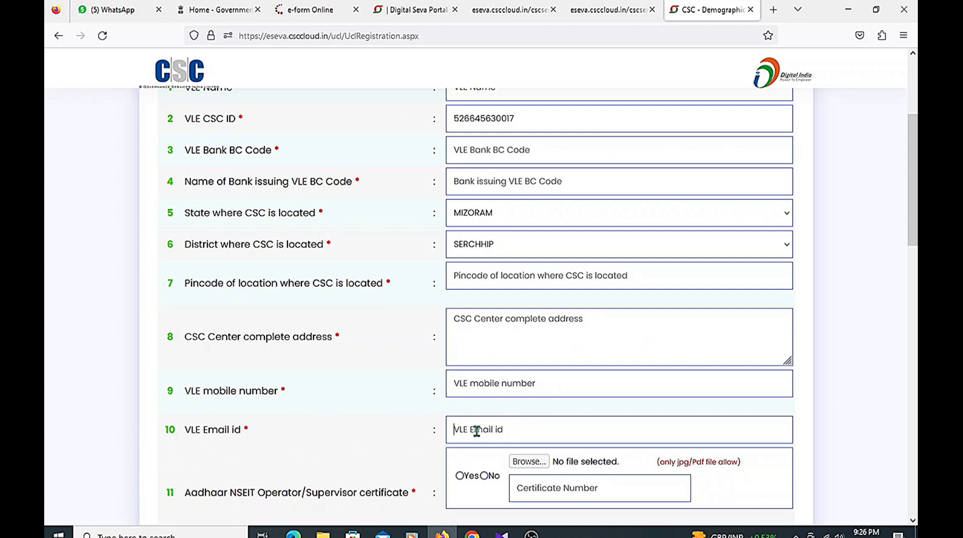
{"action": "scroll", "coordinate": [397, 436], "scroll_direction": "down", "scroll_amount": 1}
{"action": "scroll", "coordinate": [396, 435], "scroll_direction": "down", "scroll_amount": 1}
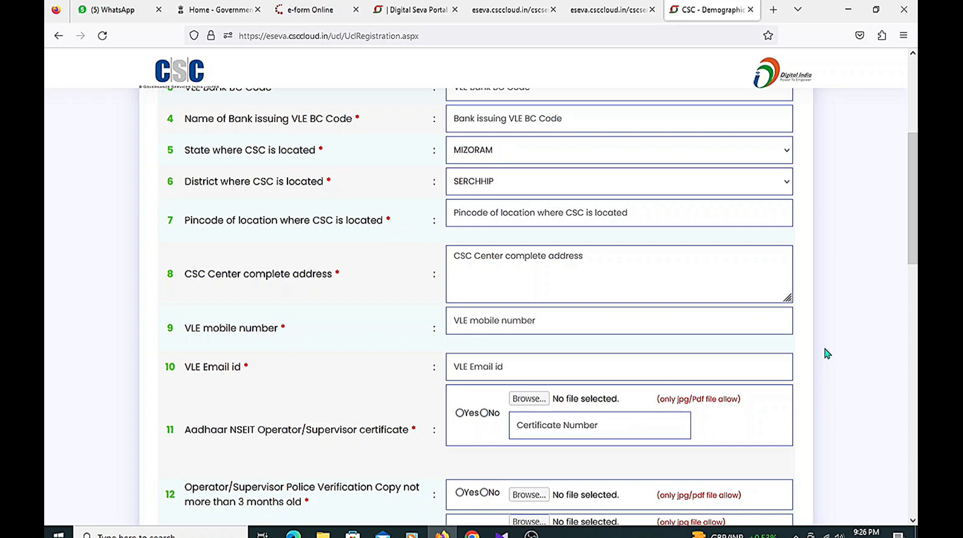
{"action": "scroll", "coordinate": [821, 357], "scroll_direction": "down", "scroll_amount": 2}
{"action": "scroll", "coordinate": [821, 360], "scroll_direction": "down", "scroll_amount": 4}
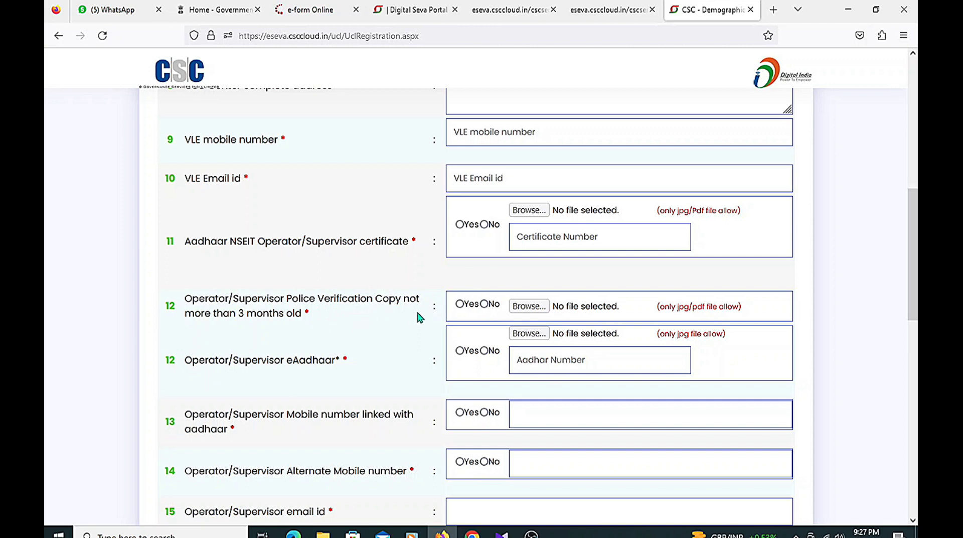
{"action": "left_click_drag", "start_coordinate": [236, 314], "coordinate": [318, 313]}
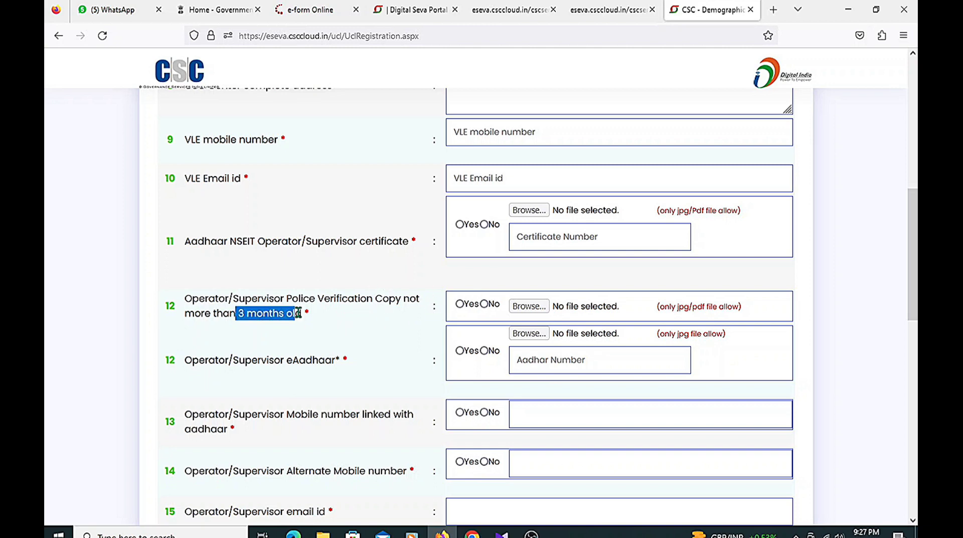
{"action": "left_click", "coordinate": [318, 320]}
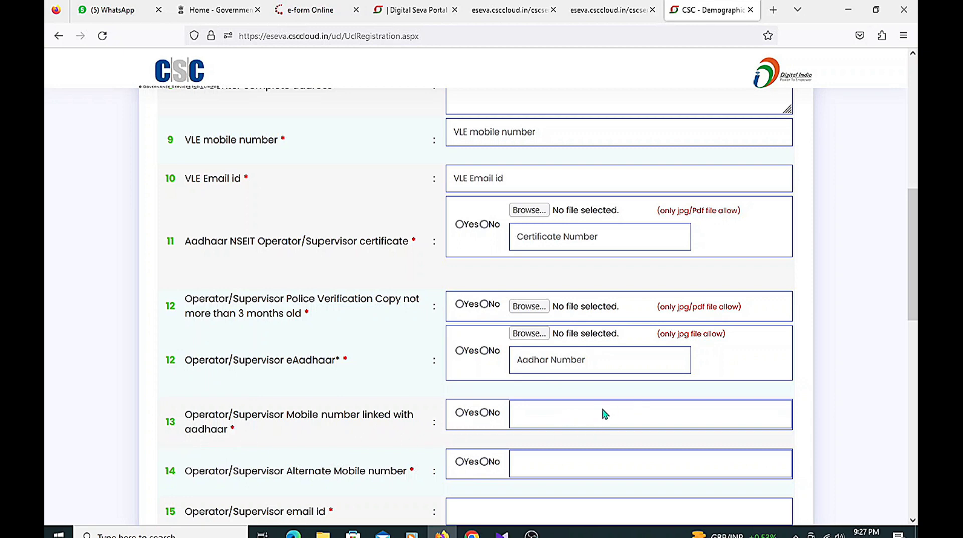
{"action": "scroll", "coordinate": [604, 410], "scroll_direction": "down", "scroll_amount": 1}
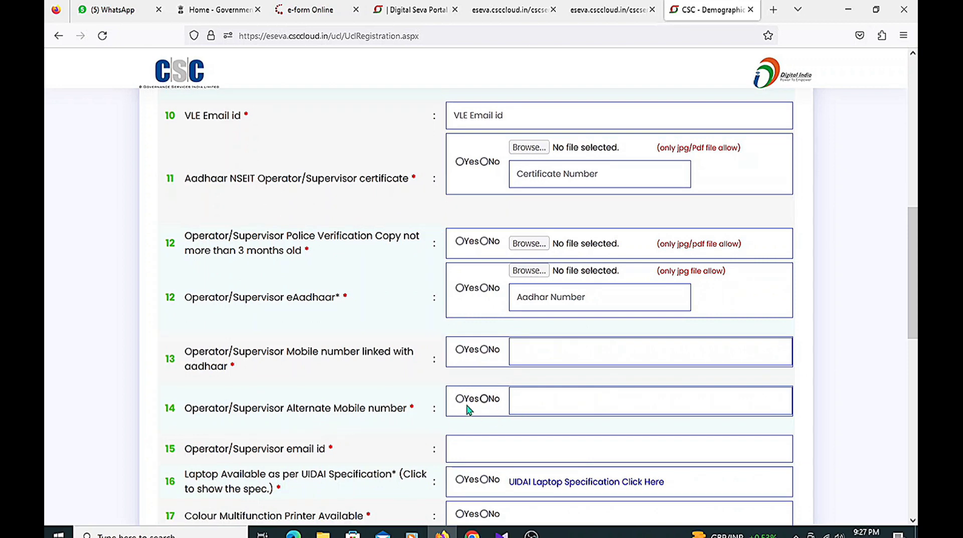
{"action": "scroll", "coordinate": [293, 402], "scroll_direction": "down", "scroll_amount": 2}
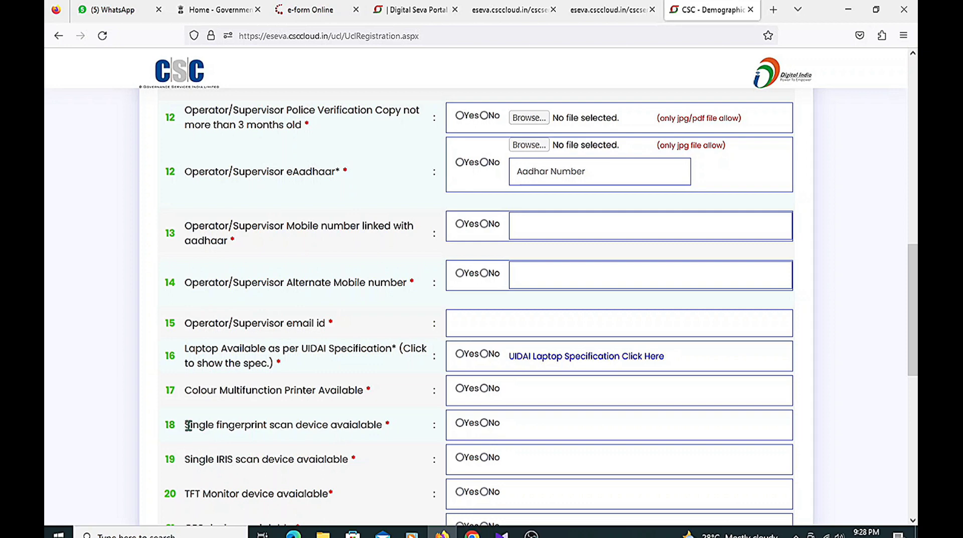
- Review the fingerprint, IRIS, TFT monitor, GPS device and waiting-area requirements, and dismiss the desktop suggestion notification
{"action": "left_click_drag", "start_coordinate": [190, 425], "coordinate": [277, 435]}
{"action": "left_click_drag", "start_coordinate": [187, 460], "coordinate": [230, 465]}
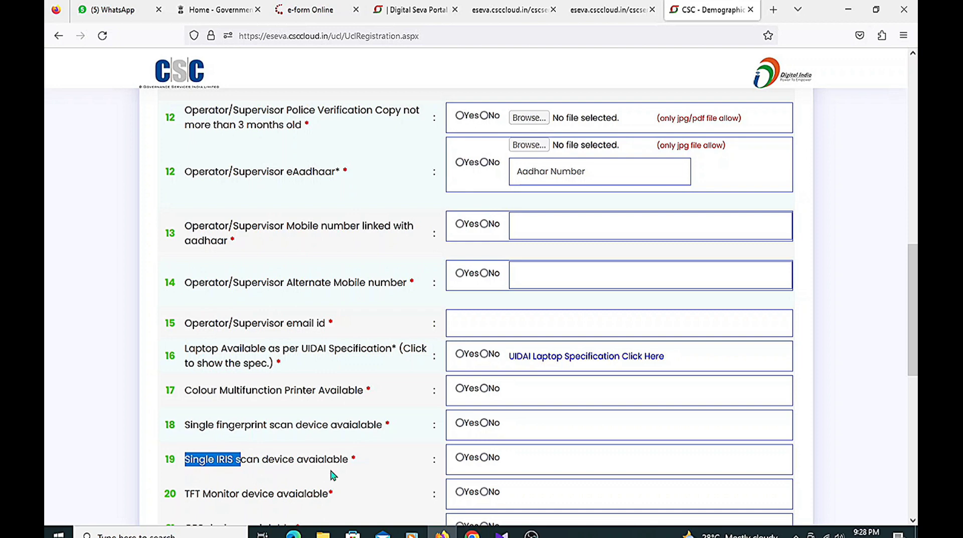
{"action": "scroll", "coordinate": [271, 467], "scroll_direction": "down", "scroll_amount": 1}
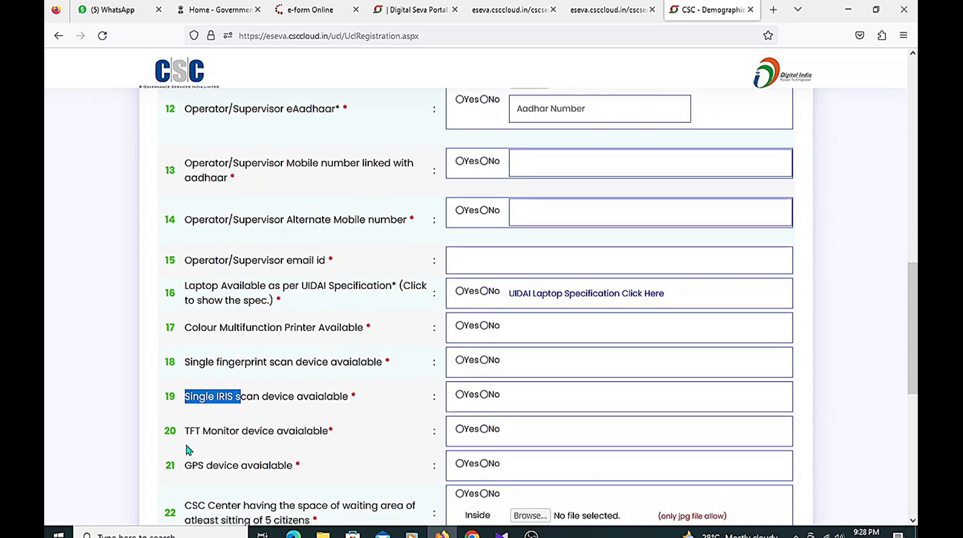
{"action": "left_click_drag", "start_coordinate": [208, 433], "coordinate": [357, 446]}
{"action": "left_click", "coordinate": [338, 452]}
{"action": "left_click_drag", "start_coordinate": [185, 474], "coordinate": [353, 461]}
{"action": "scroll", "coordinate": [301, 451], "scroll_direction": "down", "scroll_amount": 2}
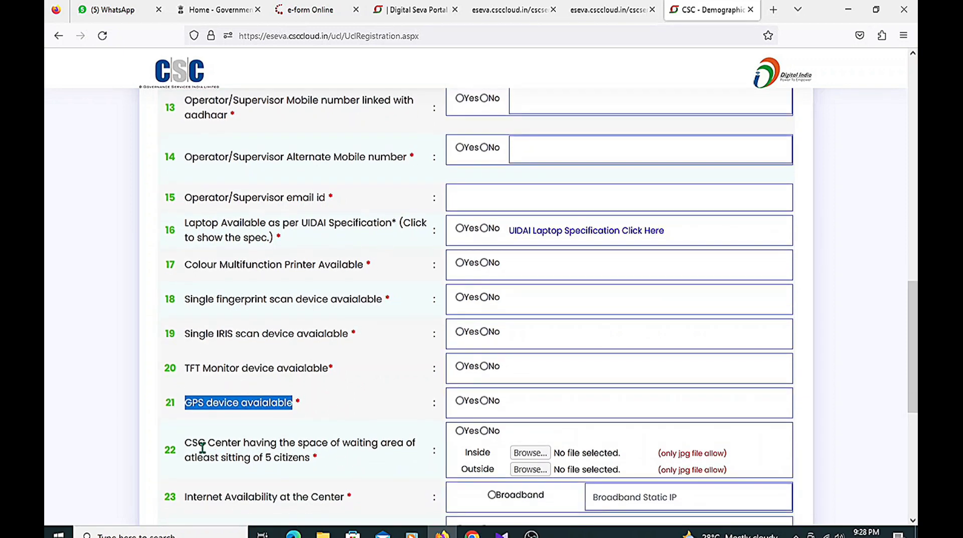
{"action": "left_click_drag", "start_coordinate": [198, 443], "coordinate": [369, 456]}
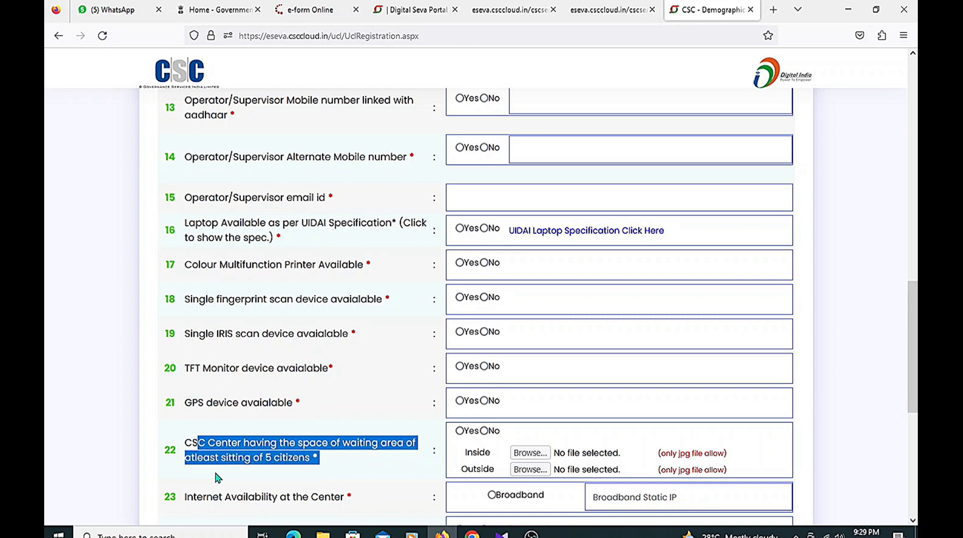
{"action": "left_click", "coordinate": [330, 467]}
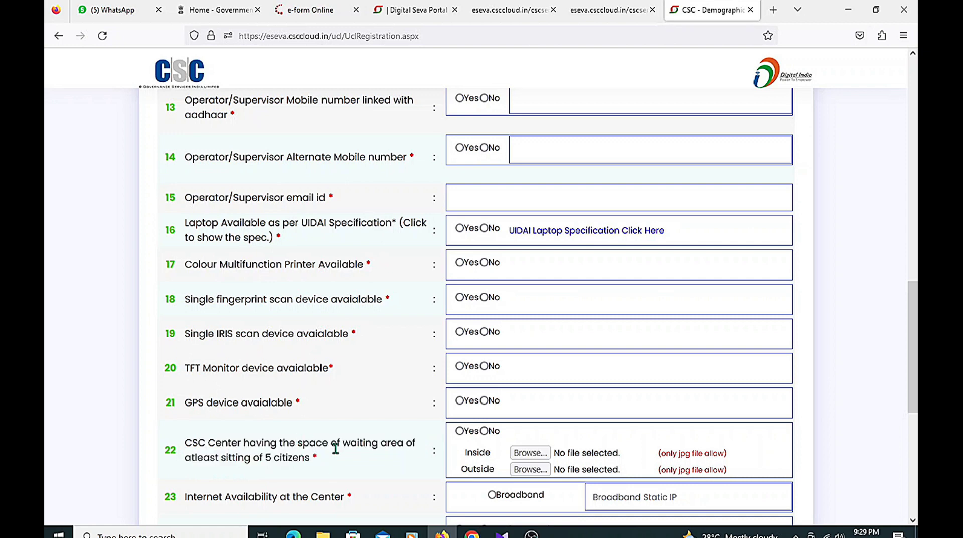
{"action": "left_click_drag", "start_coordinate": [186, 443], "coordinate": [313, 460]}
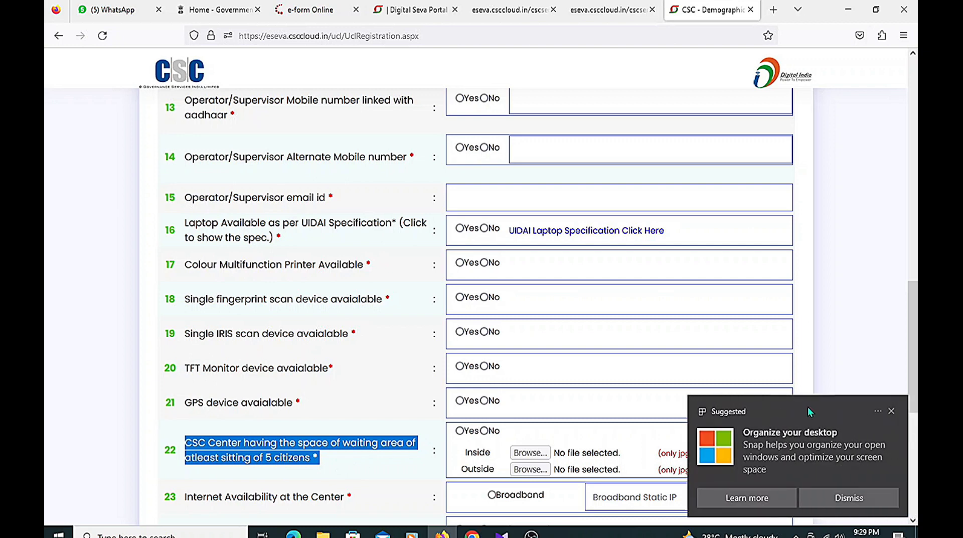
{"action": "left_click", "coordinate": [892, 412]}
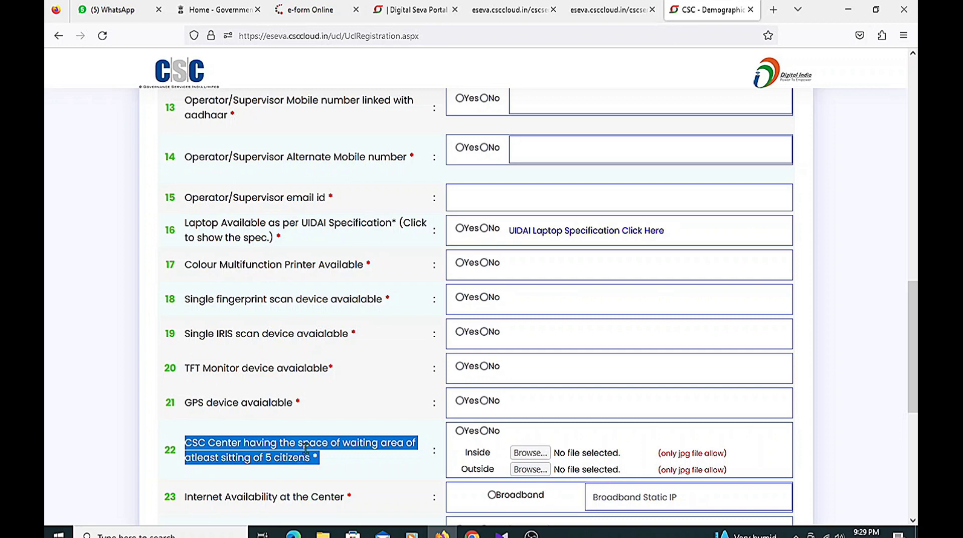
- Review the internet, CCTV, Divyang-friendly access, token system and toilet requirements through to the captcha and declaration
{"action": "scroll", "coordinate": [372, 427], "scroll_direction": "down", "scroll_amount": 5}
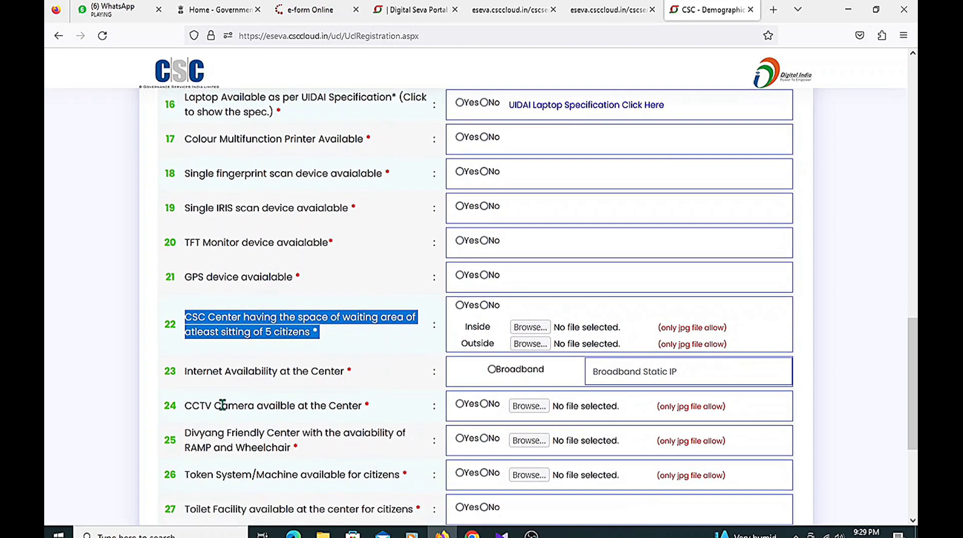
{"action": "left_click", "coordinate": [193, 374]}
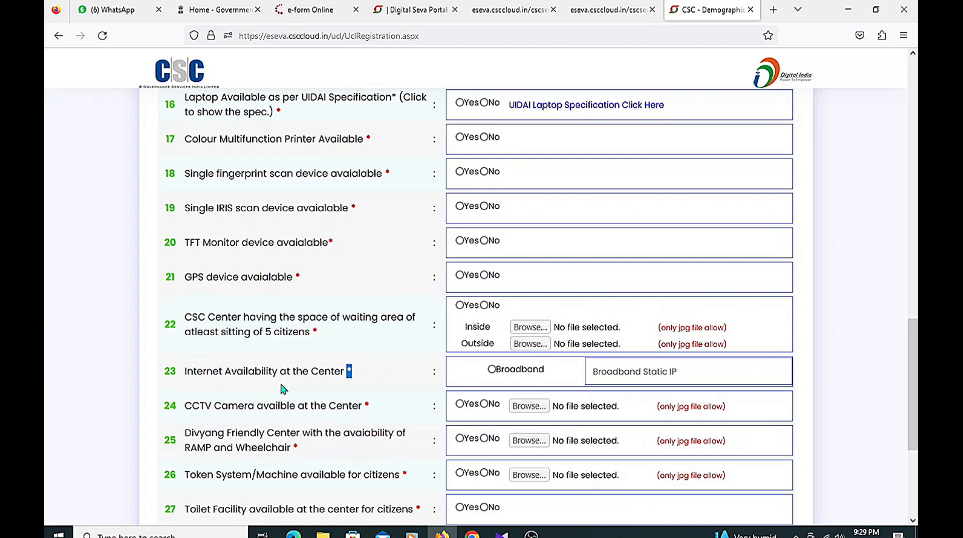
{"action": "left_click", "coordinate": [377, 383]}
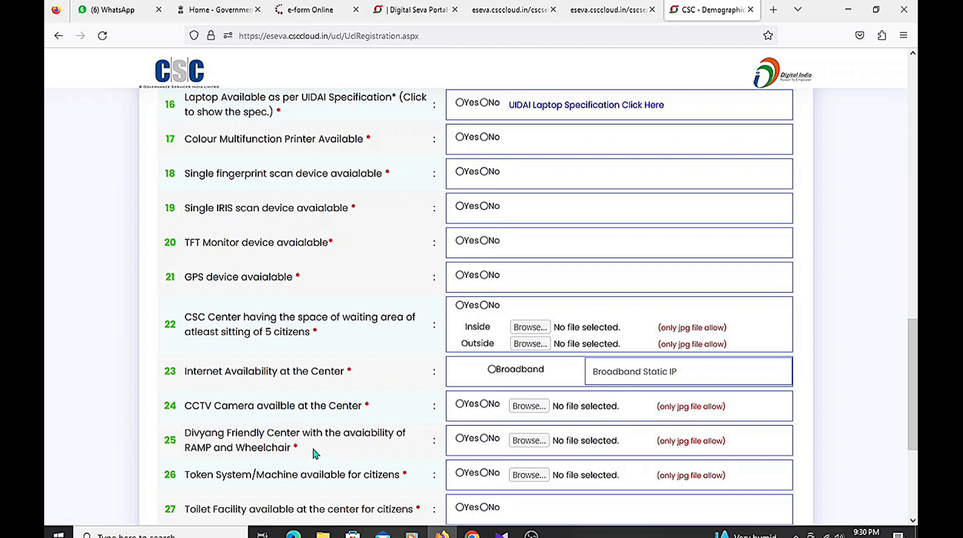
{"action": "left_click_drag", "start_coordinate": [294, 450], "coordinate": [190, 432]}
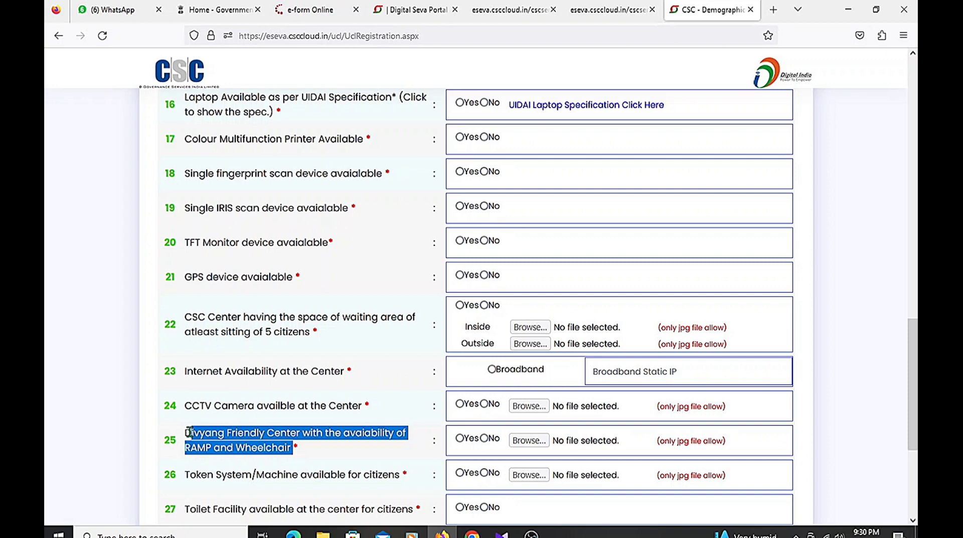
{"action": "left_click", "coordinate": [307, 460]}
{"action": "scroll", "coordinate": [435, 417], "scroll_direction": "down", "scroll_amount": 2}
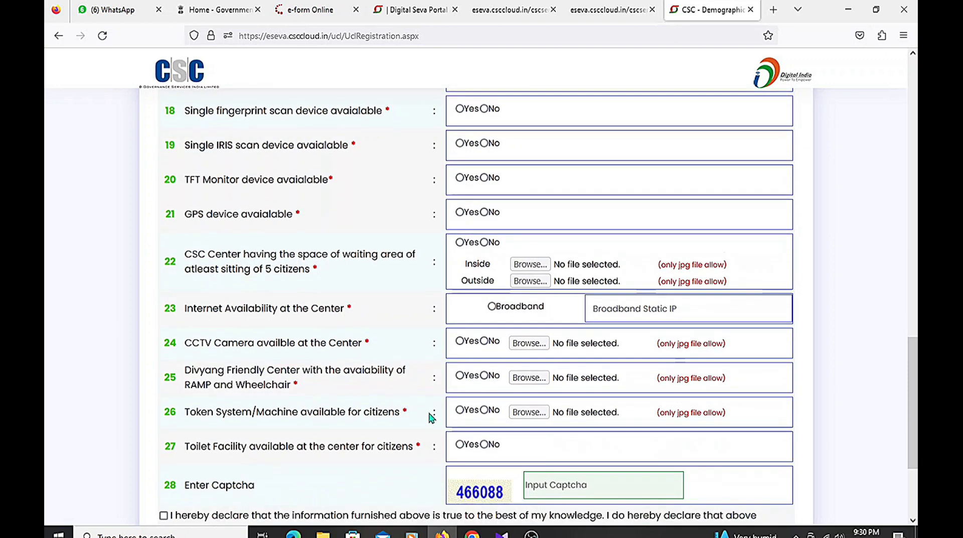
{"action": "scroll", "coordinate": [433, 417], "scroll_direction": "down", "scroll_amount": 3}
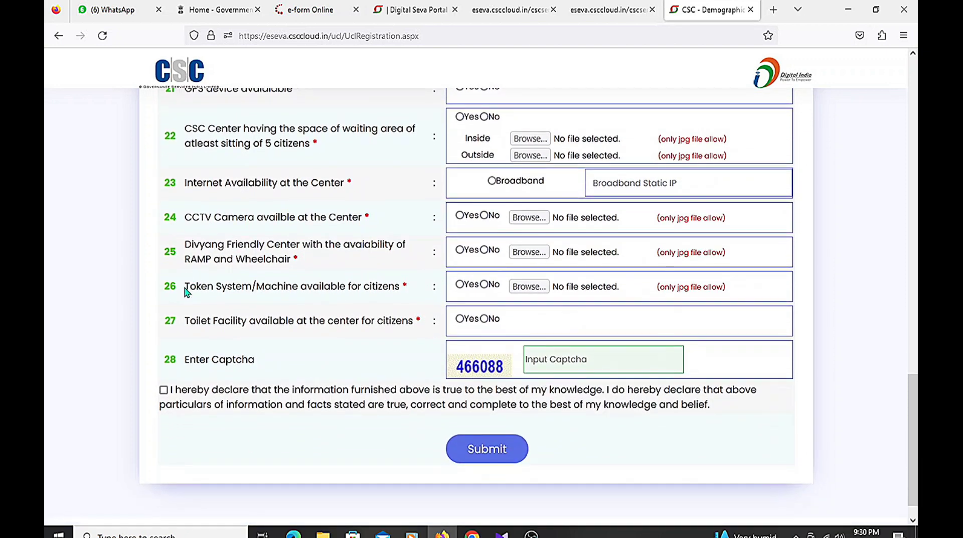